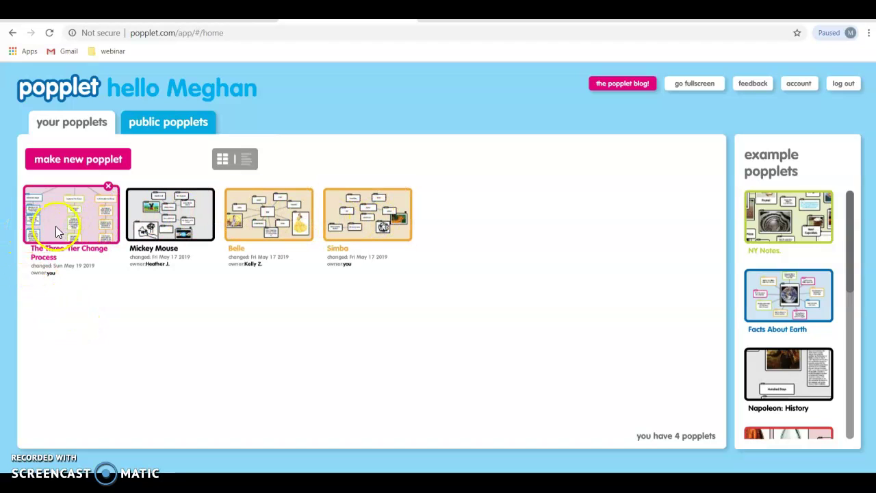
Look at the most recent public popplets, and return to your own popplets.
left_click(166, 122)
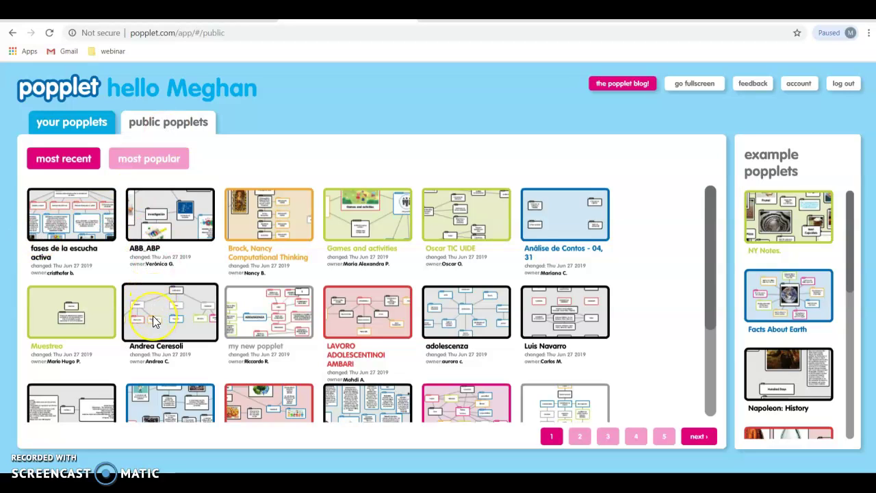
left_click(71, 135)
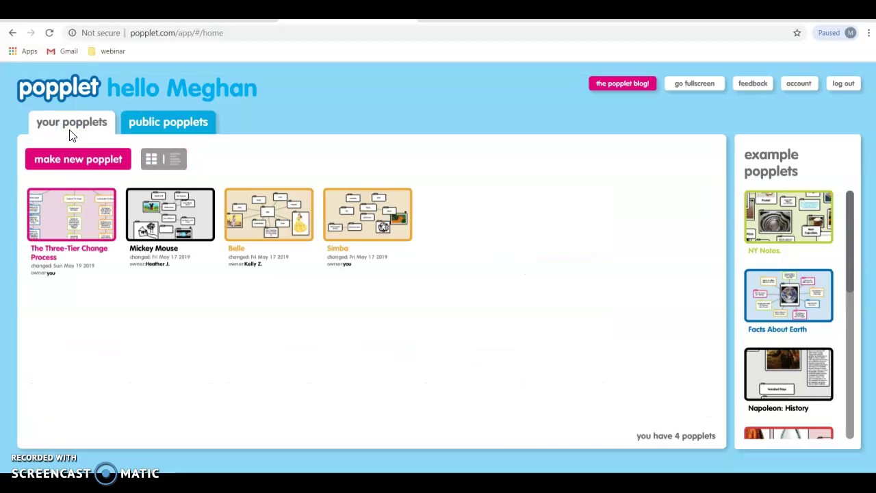
Create a new popplet named Quadrilaterals with the blue color.
left_click(91, 168)
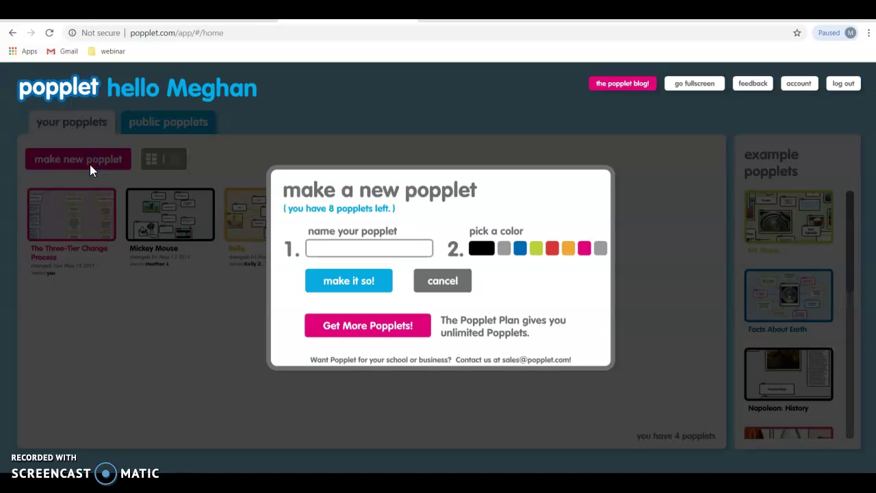
left_click(367, 248)
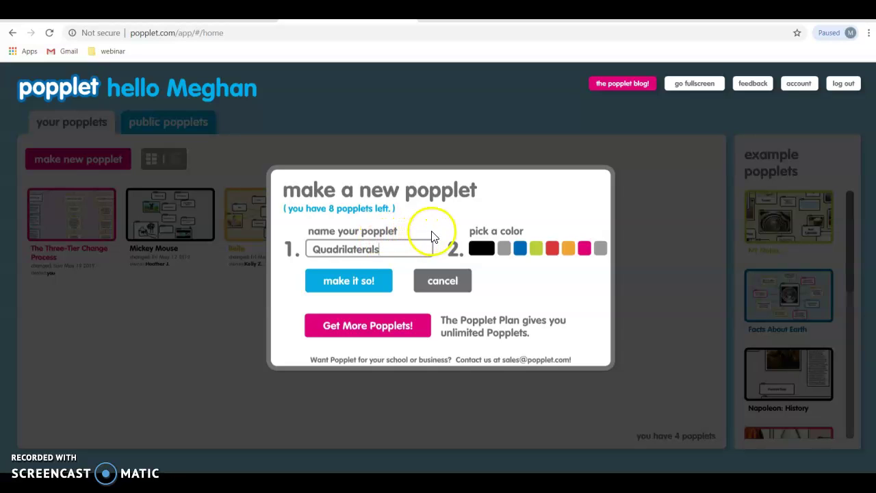
left_click(521, 249)
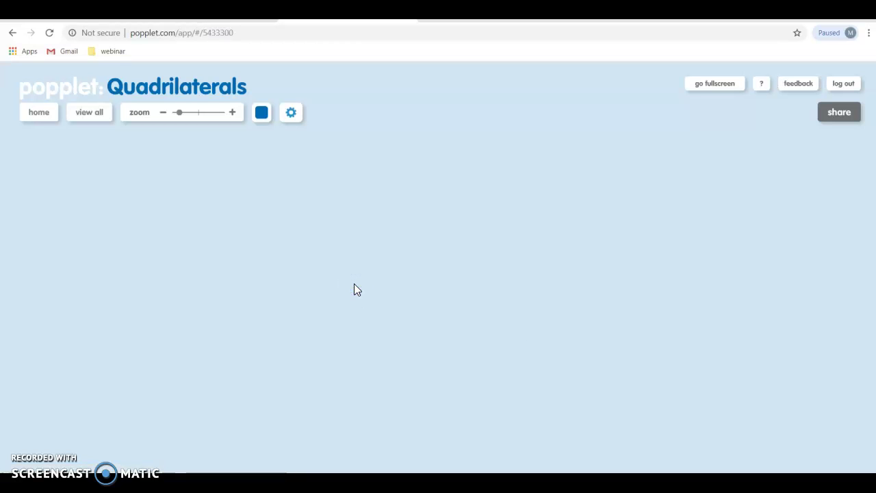
Add a box in the middle of the empty board with the text Quadrilaterals.
double_click(394, 248)
left_click(424, 294)
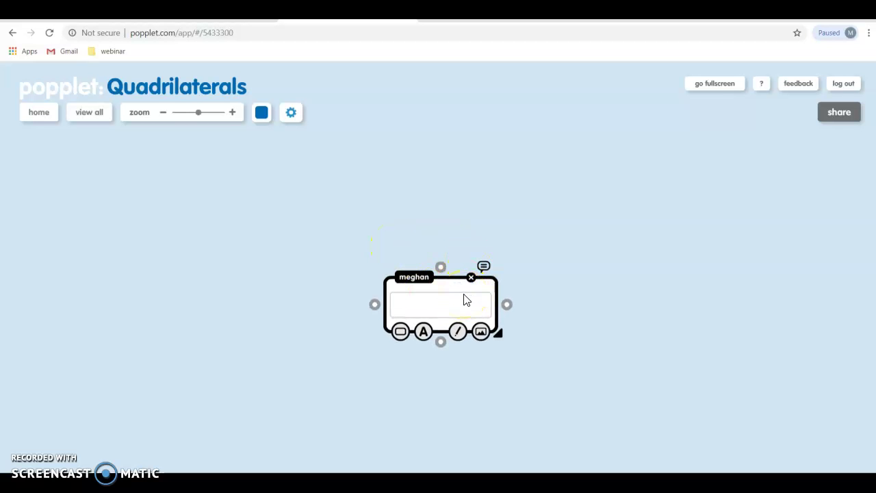
type("Quadrilaterals")
Add a box with the text Rectangle above the Quadrilaterals box and link the two.
double_click(437, 180)
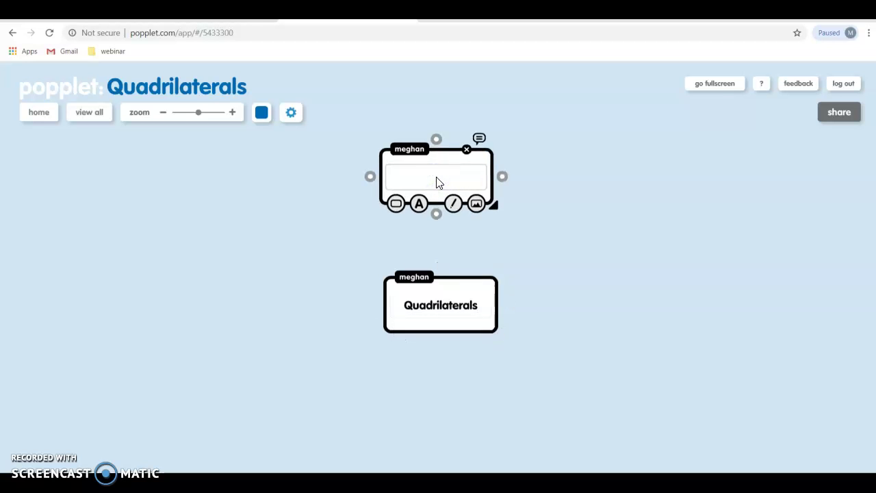
type("Rectangle")
left_click_drag(437, 216, 440, 282)
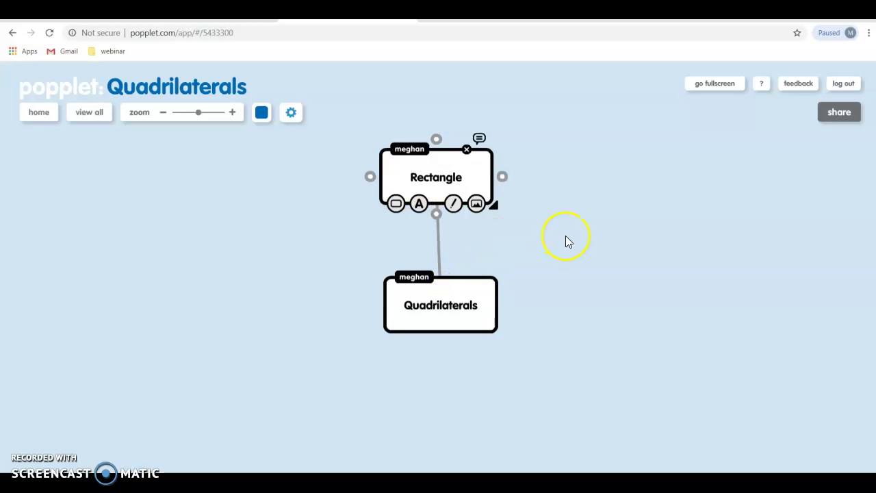
Add a Rhombus box to the right of the Quadrilaterals box and link it to Quadrilaterals.
left_click(579, 264)
double_click(579, 263)
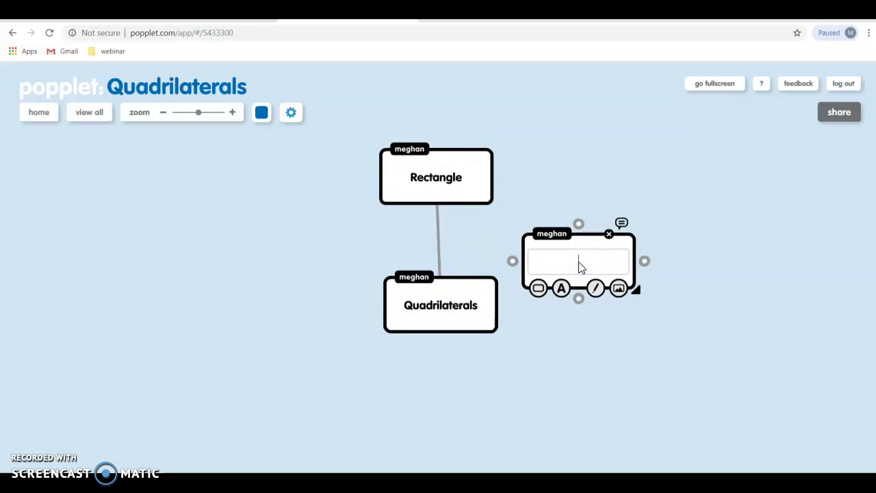
type("Rhombus")
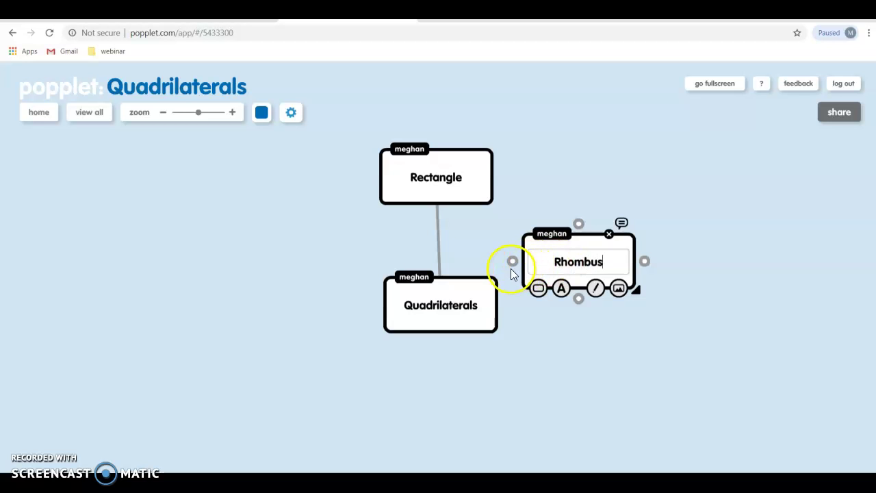
left_click_drag(513, 262, 495, 282)
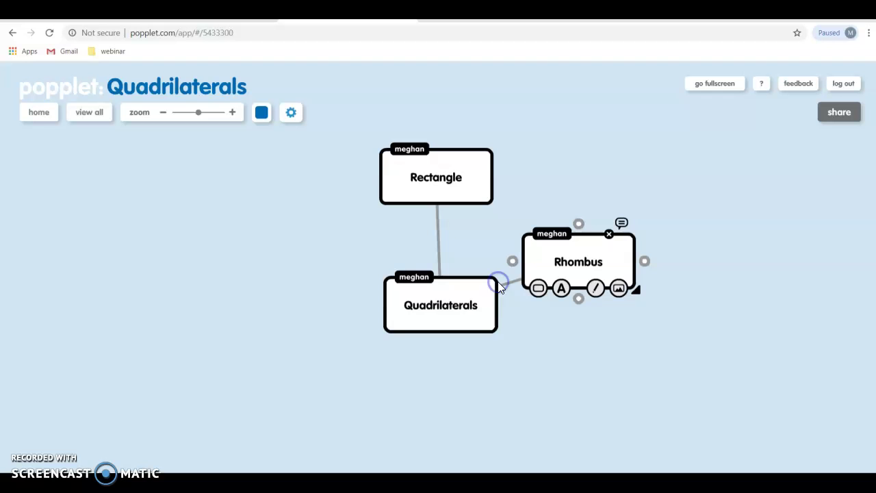
Add a Square box to the left of the Quadrilaterals box and link the two boxes.
double_click(230, 274)
type("Square")
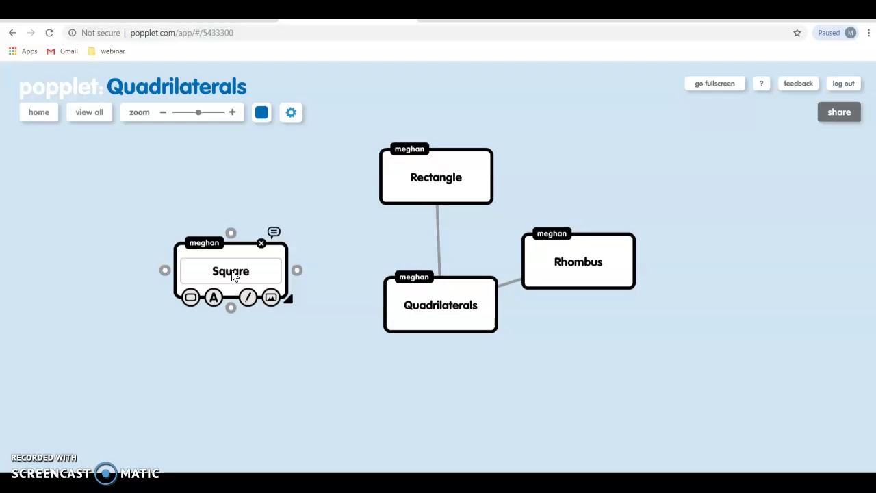
left_click(303, 269)
left_click_drag(304, 270, 348, 283)
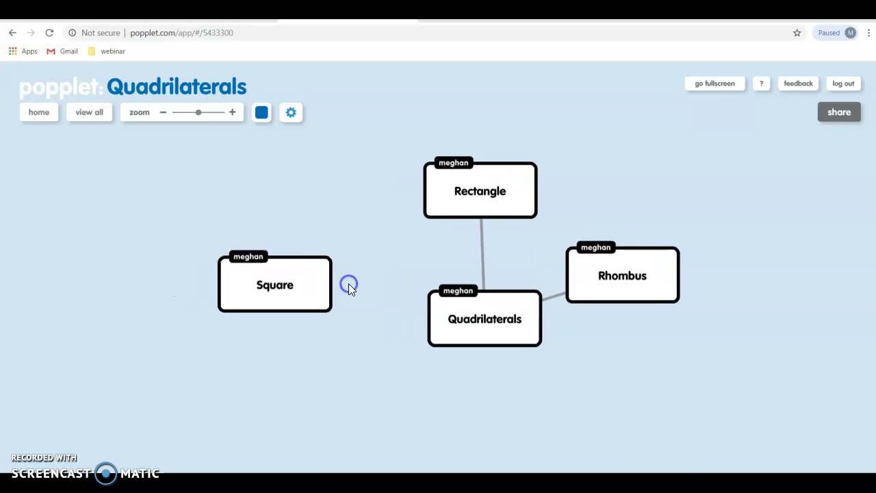
left_click(428, 318)
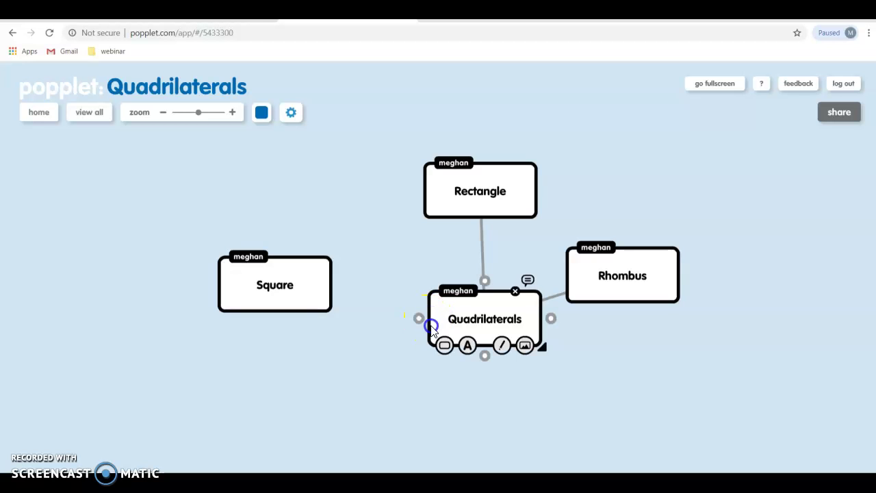
left_click_drag(419, 319, 327, 288)
Add a box below Square and draw a freehand rectangle in it with the blue pen.
double_click(309, 375)
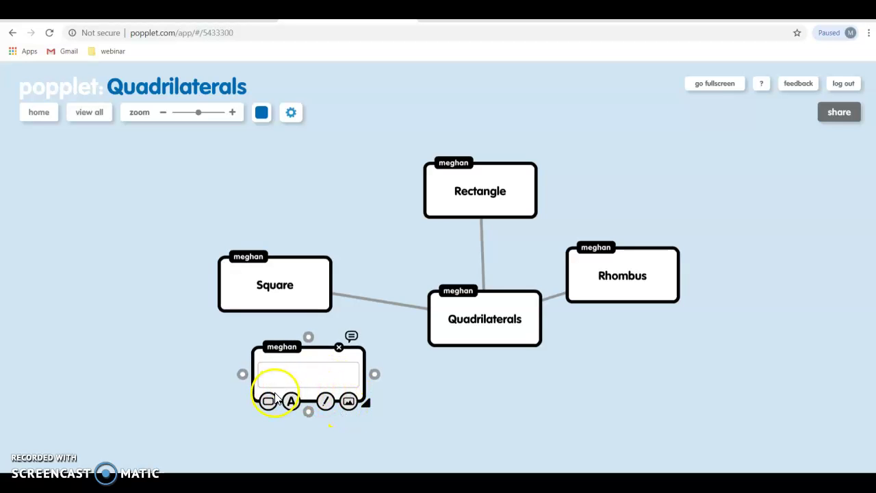
left_click(326, 401)
left_click(292, 444)
mouse_move(283, 409)
left_mouse_down()
mouse_move(280, 365)
mouse_move(281, 396)
mouse_move(334, 385)
mouse_move(328, 359)
mouse_move(280, 362)
left_mouse_up()
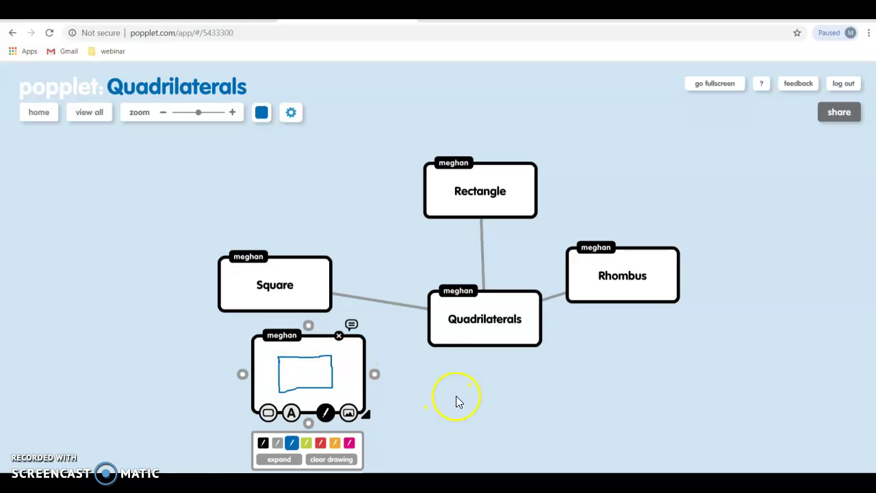
Link the box with the drawing to Quadrilaterals and add an empty box below Rhombus.
left_click(443, 337)
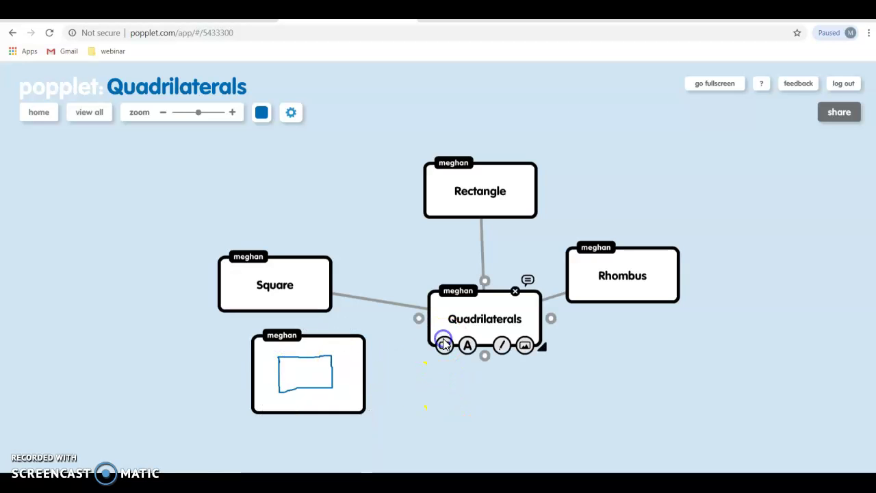
left_click(360, 377)
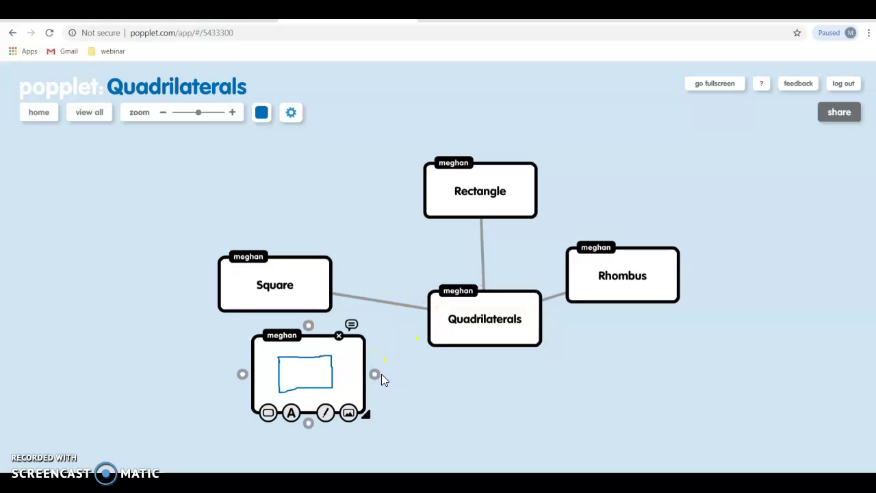
left_click(381, 375)
left_click(365, 378)
left_click_drag(403, 364, 436, 345)
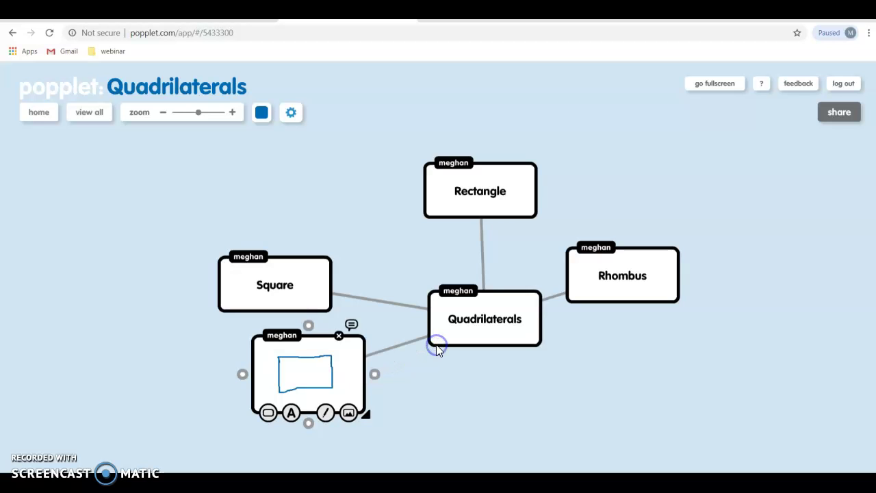
double_click(611, 385)
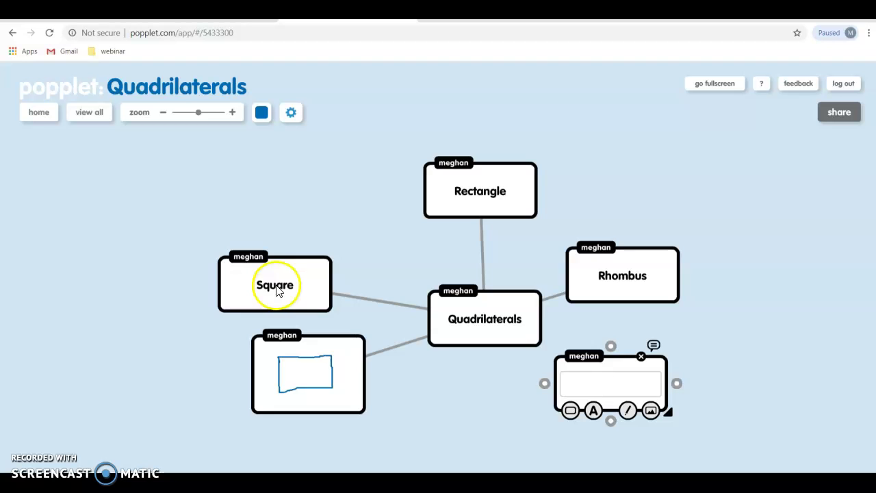
Change the border color of the Square, Rectangle and Rhombus boxes to blue.
left_click(308, 262)
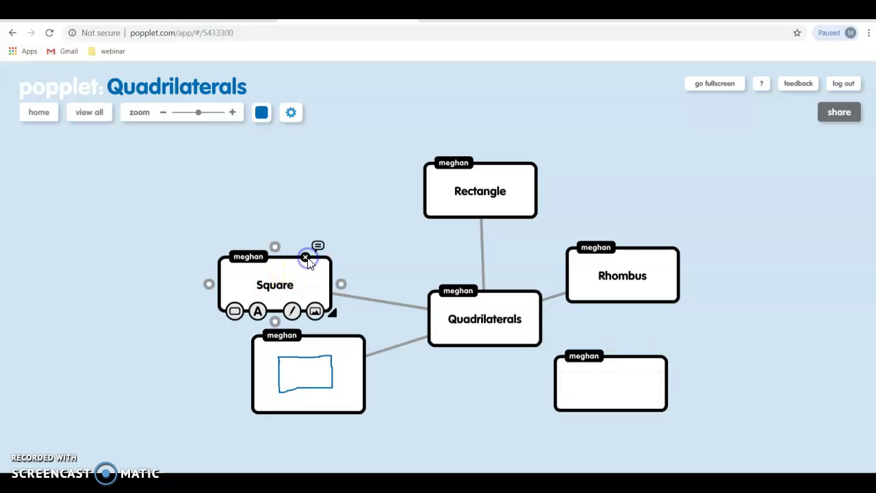
left_click(233, 311)
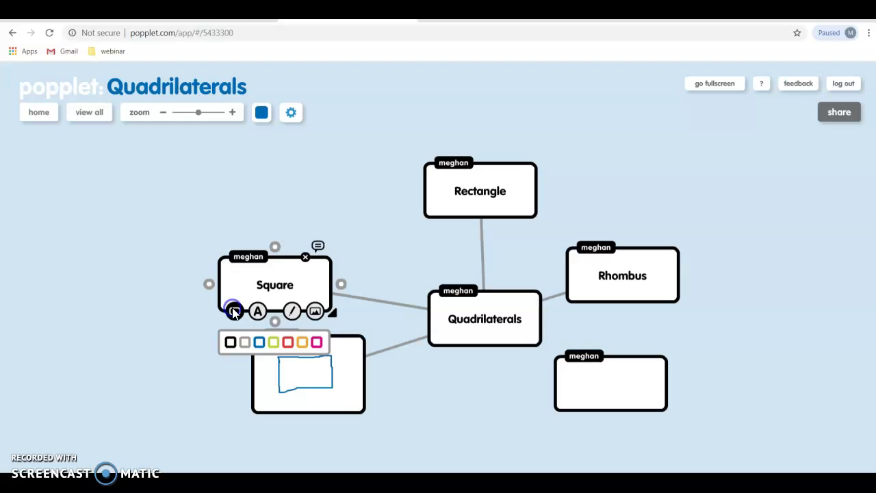
left_click(259, 342)
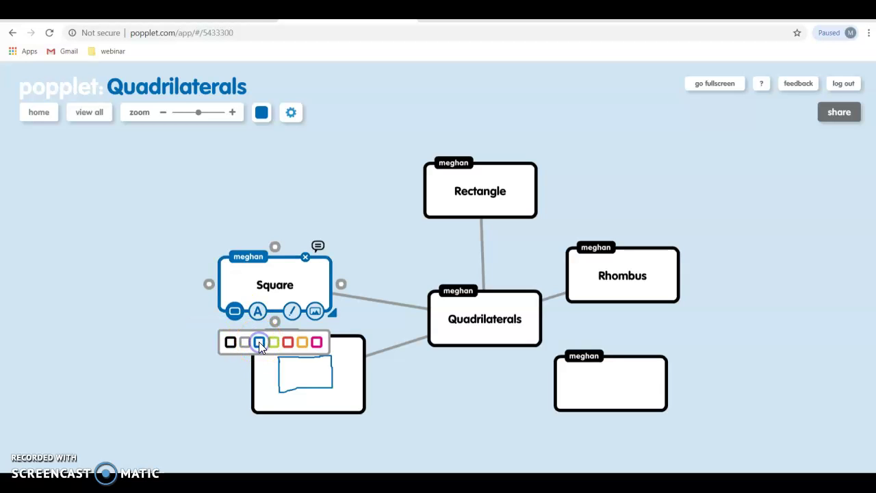
left_click(428, 216)
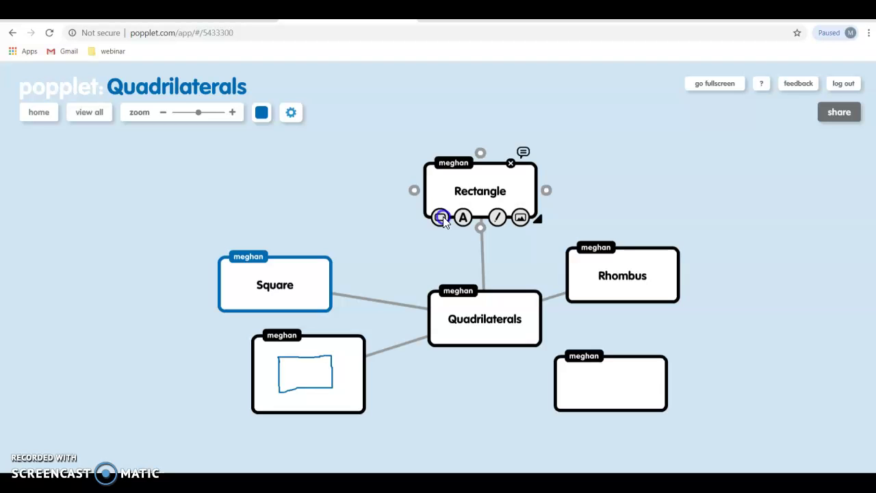
left_click(442, 218)
left_click(464, 248)
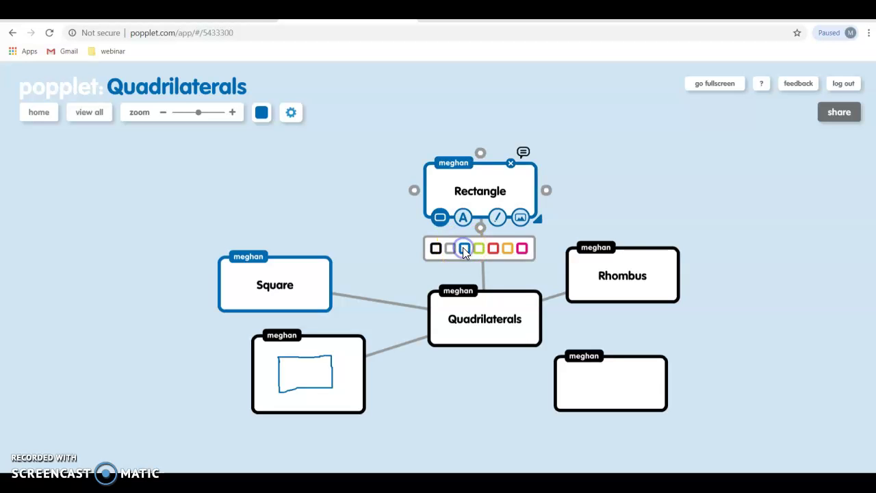
left_click(566, 273)
left_click(581, 300)
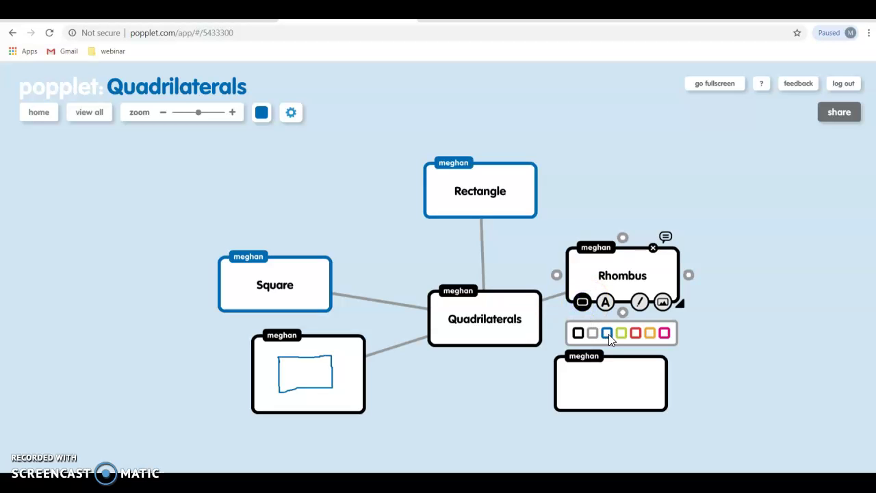
left_click(607, 333)
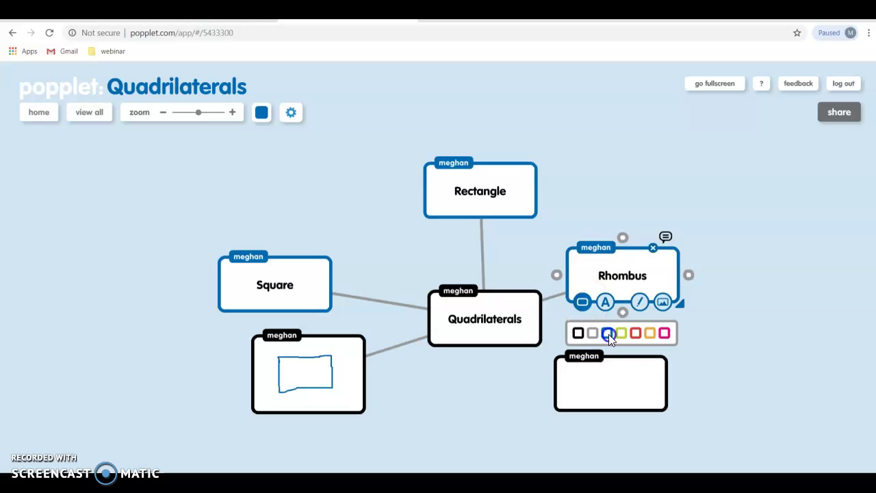
Change the border color of the box with the drawn rectangle to green.
left_click(363, 342)
left_click(267, 414)
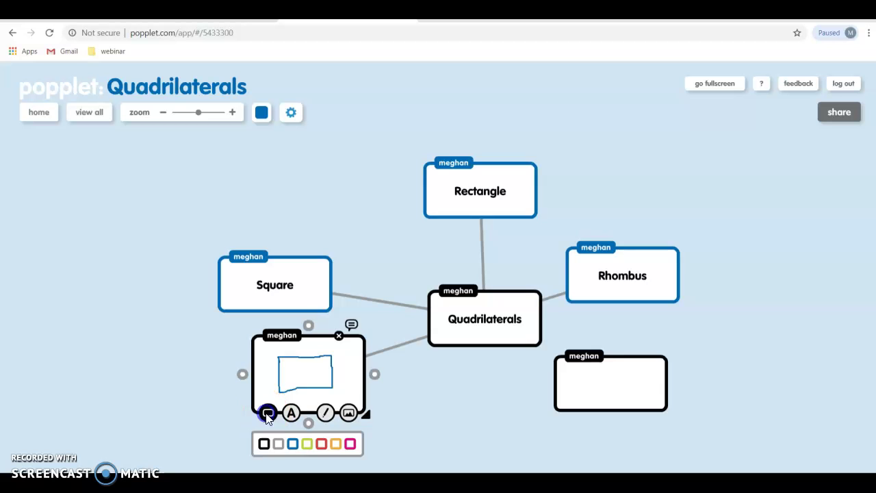
left_click(311, 443)
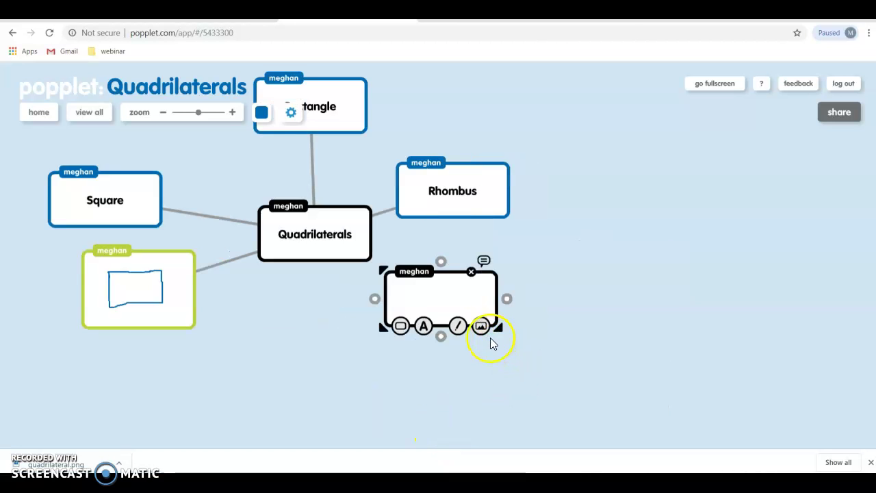
Insert the quadrilateral picture from the computer's Pictures folder into the empty box and link that box to Quadrilaterals.
left_click(483, 325)
left_click(461, 358)
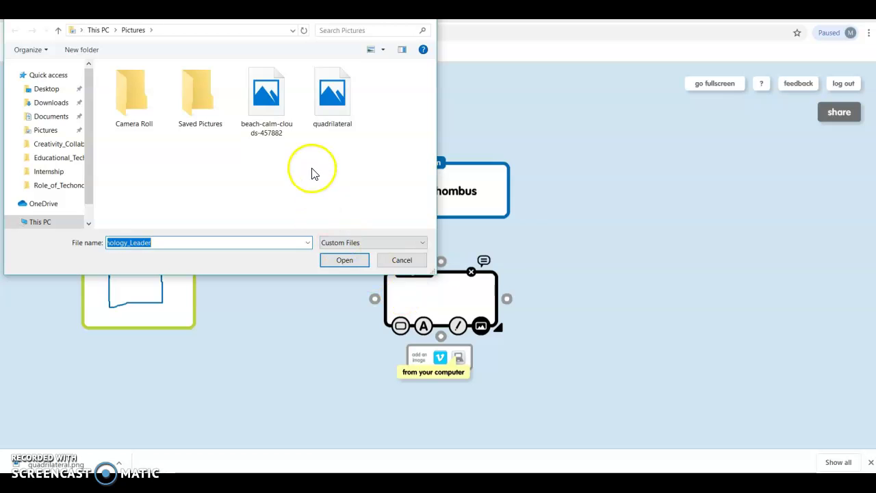
left_click(333, 120)
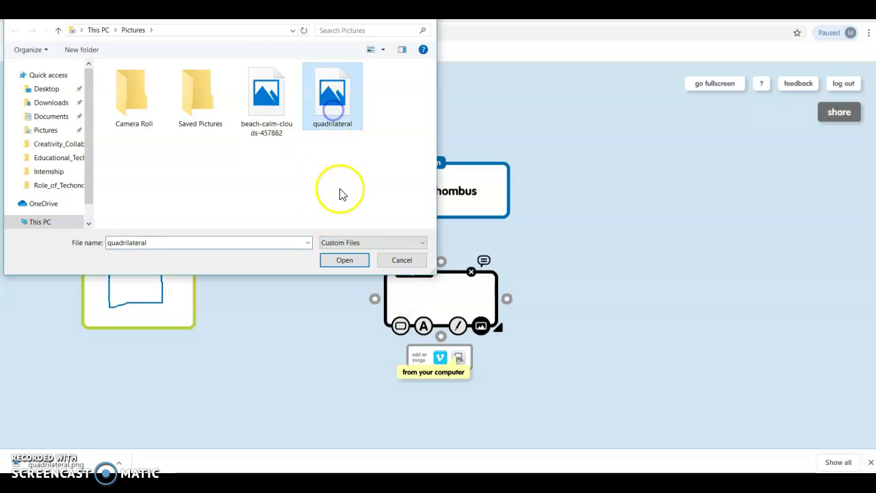
left_click(345, 261)
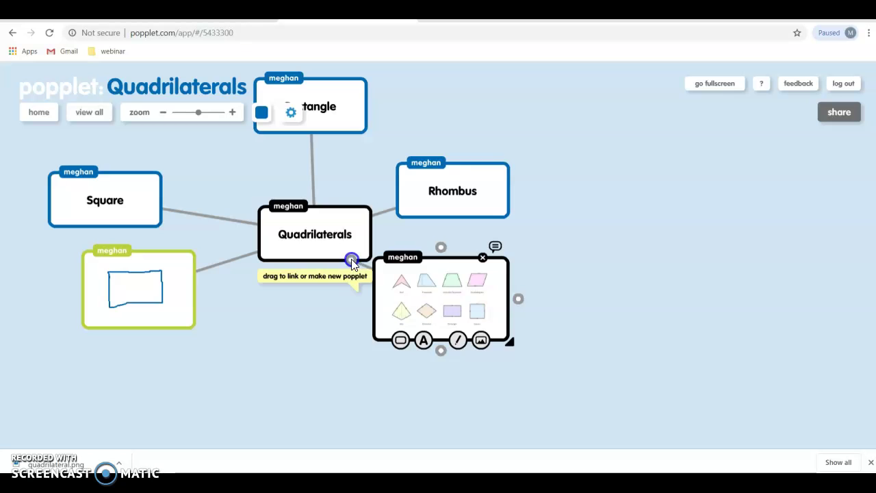
Change the border color of the box with the quadrilateral picture to pink.
left_click(401, 339)
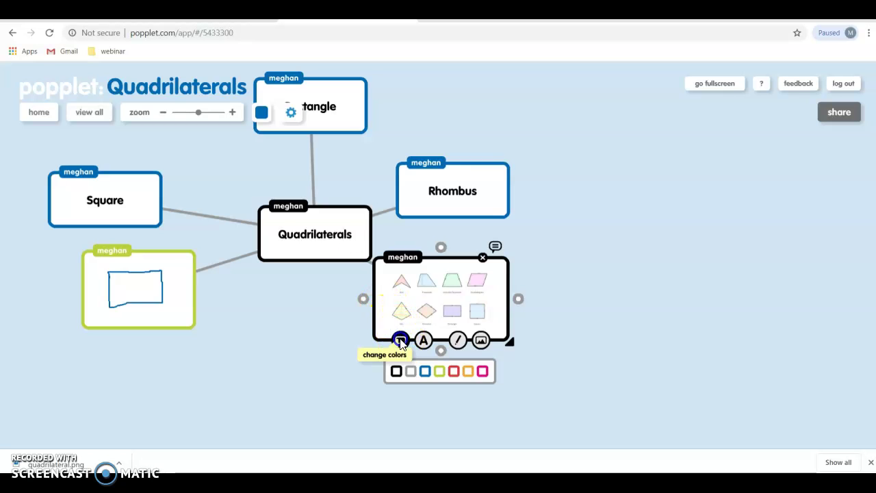
left_click(483, 370)
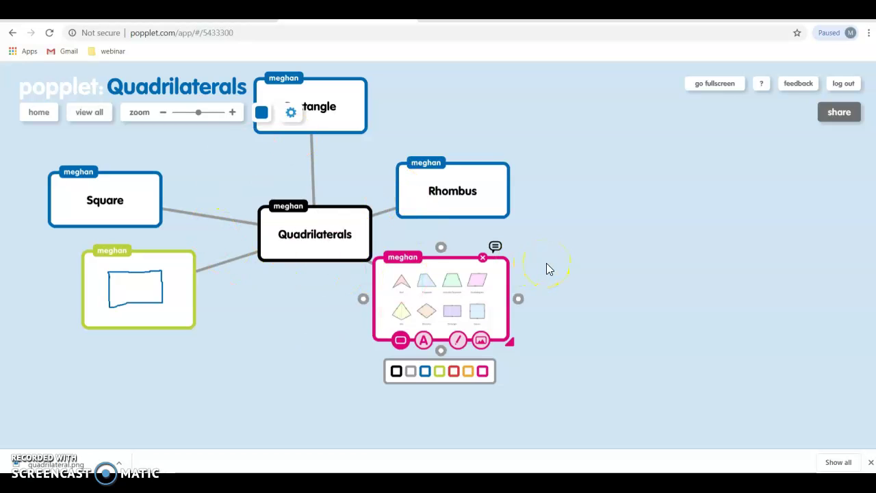
Open the sharing options, look at the dialog for adding collaborators, and close it without inviting anyone.
left_click(845, 115)
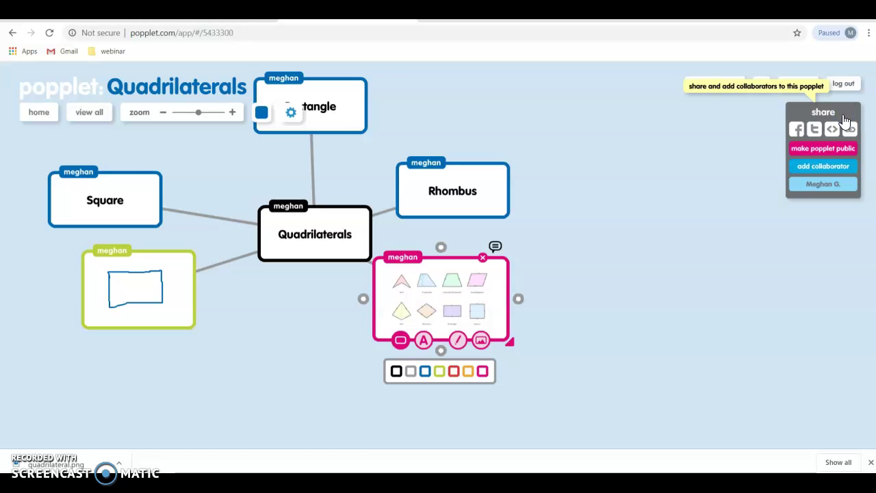
left_click(819, 167)
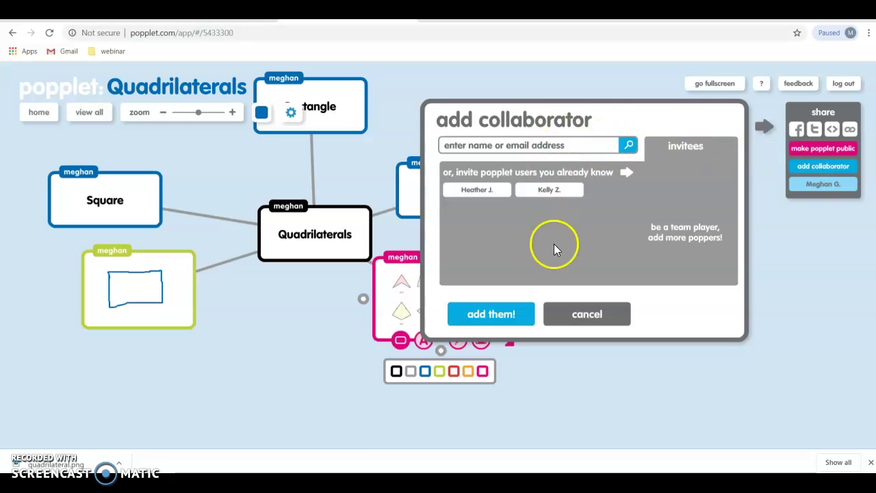
left_click(597, 318)
left_click(306, 385)
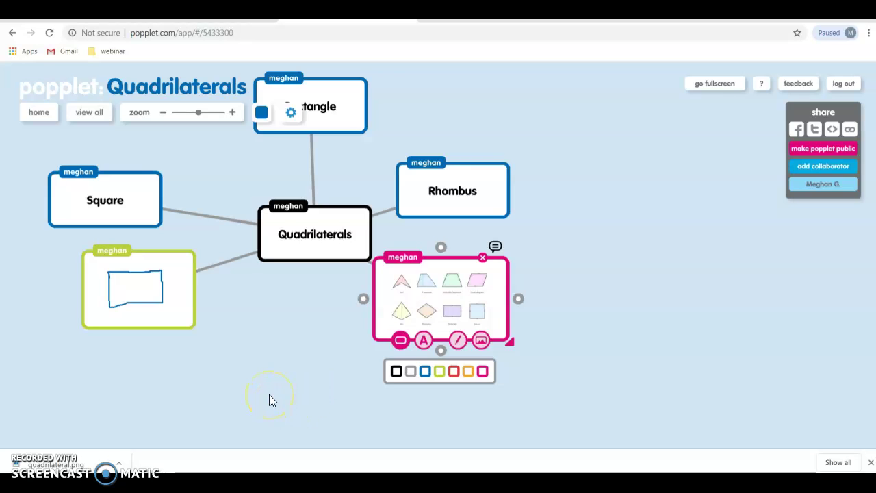